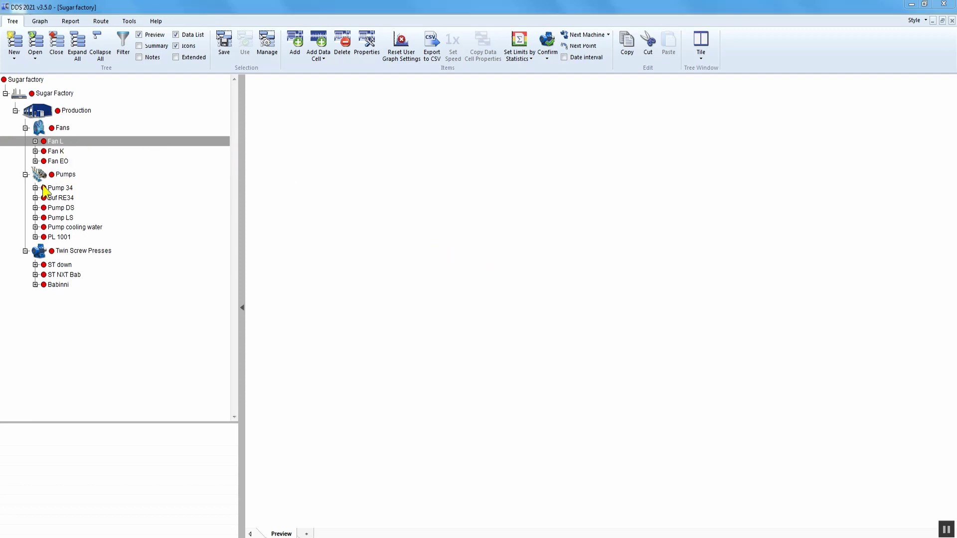
Show the charts for Fan K's motor 1_NDS radial point
left_click(35, 152)
left_click(45, 161)
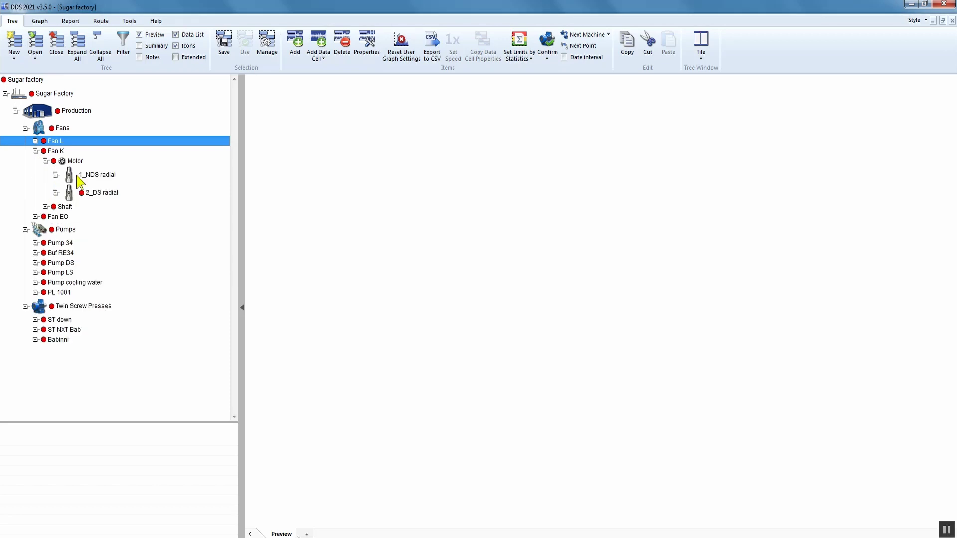
left_click(108, 173)
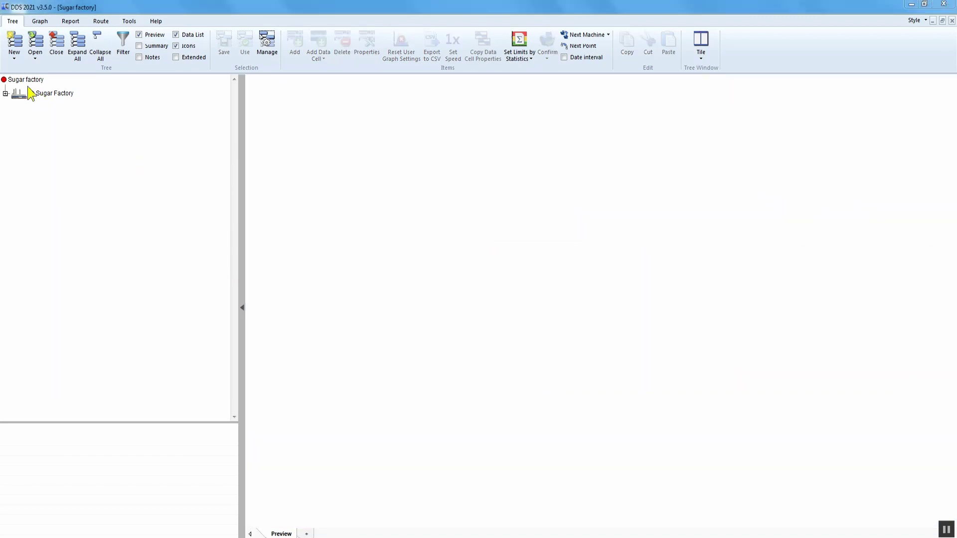
Expand Production > Fans > Fan L > Motor and show its 1_NDS radial point charts
left_click(6, 93)
left_click(15, 111)
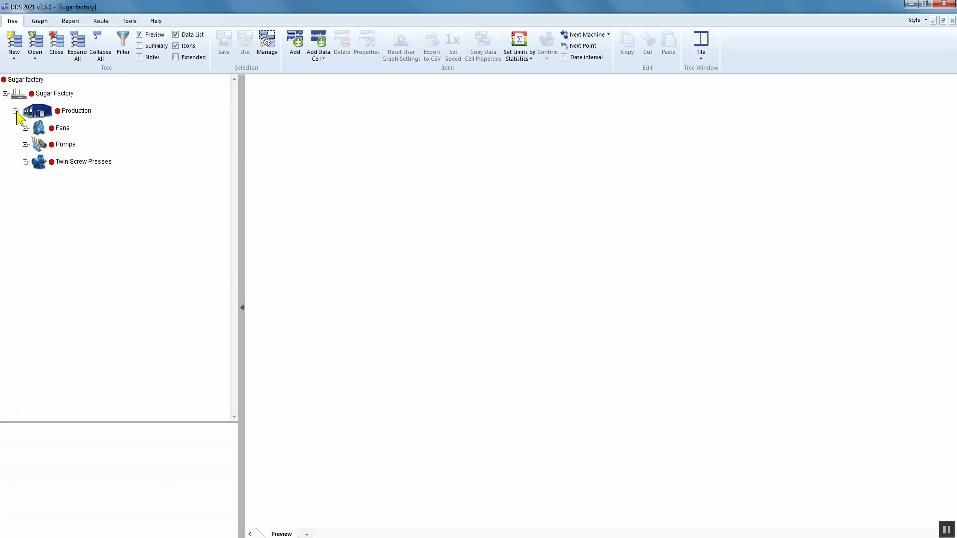
left_click(24, 128)
left_click(35, 142)
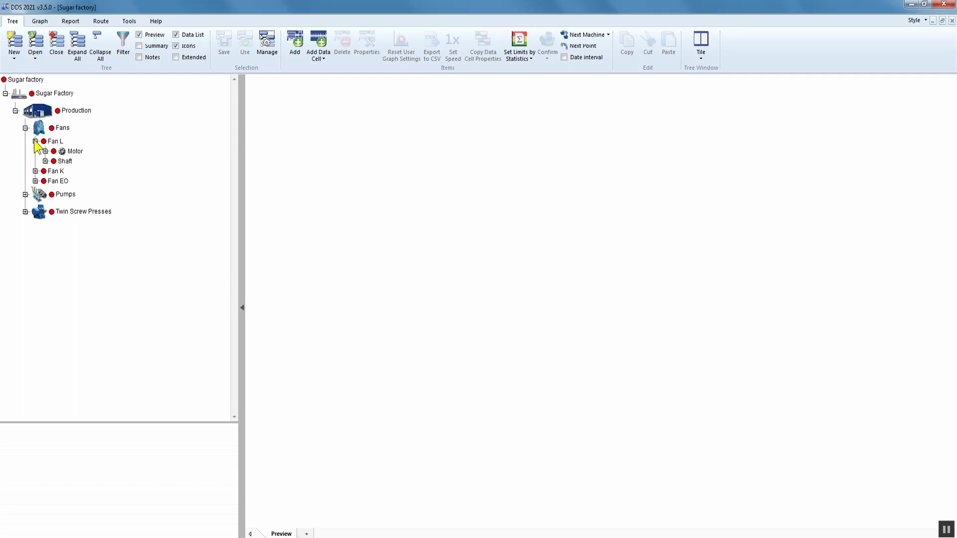
left_click(45, 151)
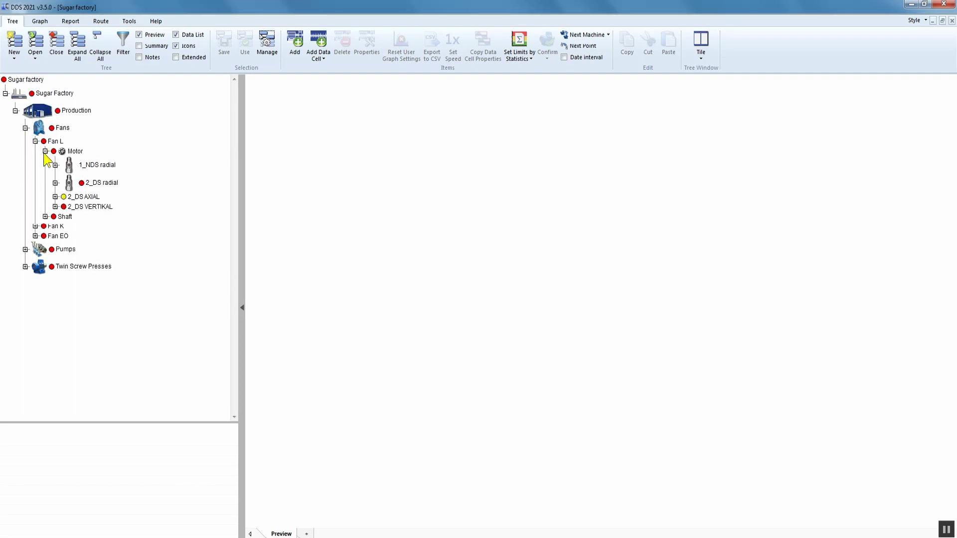
left_click(98, 165)
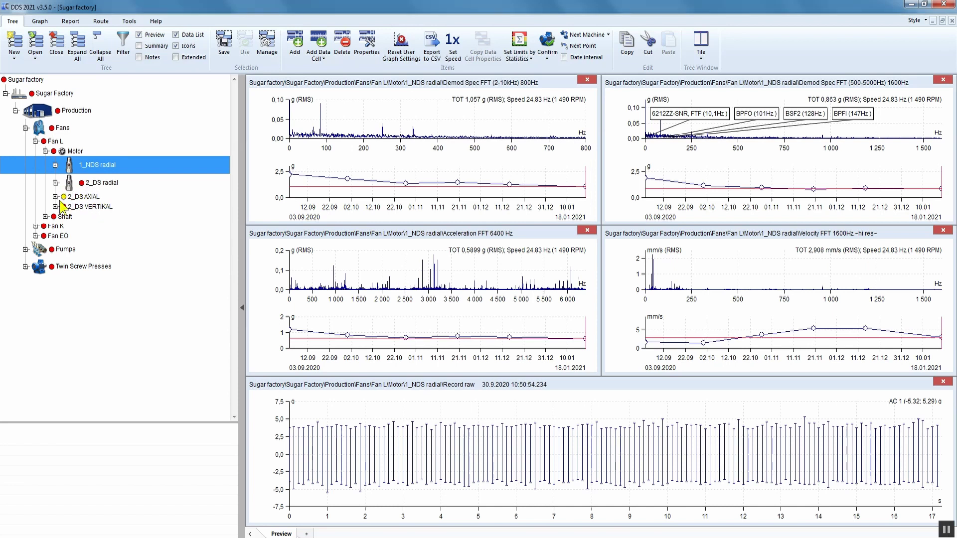
Expand Fan EO's motor and list the measurement cells under 1_NDS radial
left_click(36, 235)
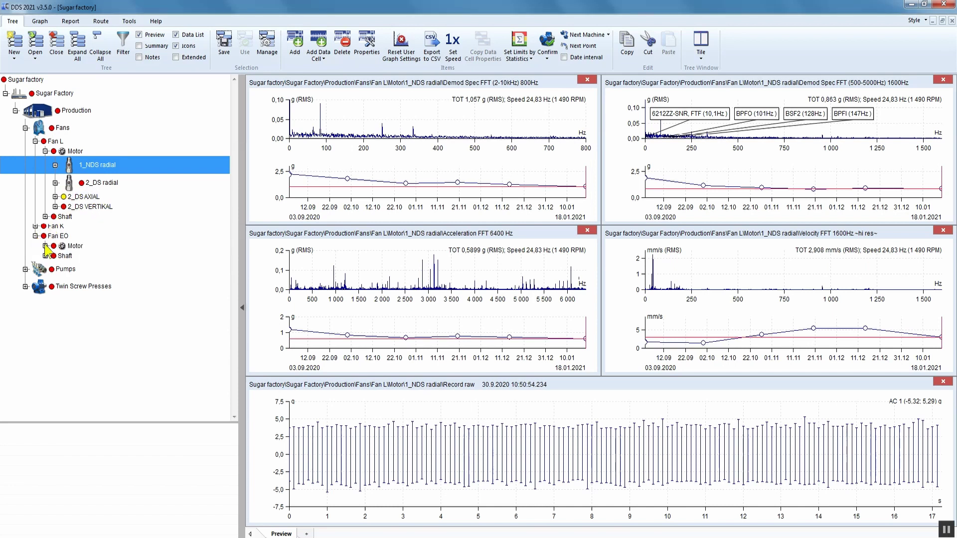
left_click(45, 247)
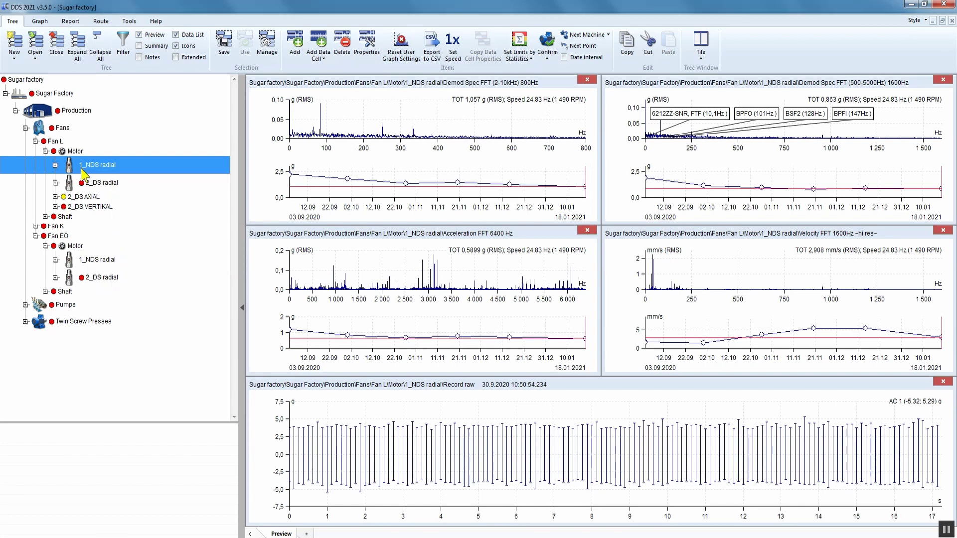
left_click(55, 165)
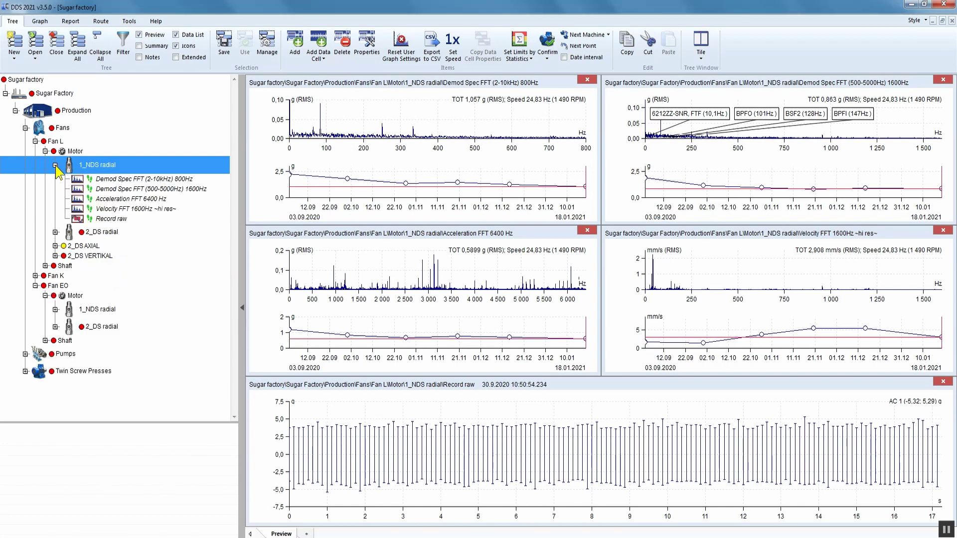
Show the Velocity FFT 1600Hz spectrum chart
left_click(125, 181)
left_click(128, 199)
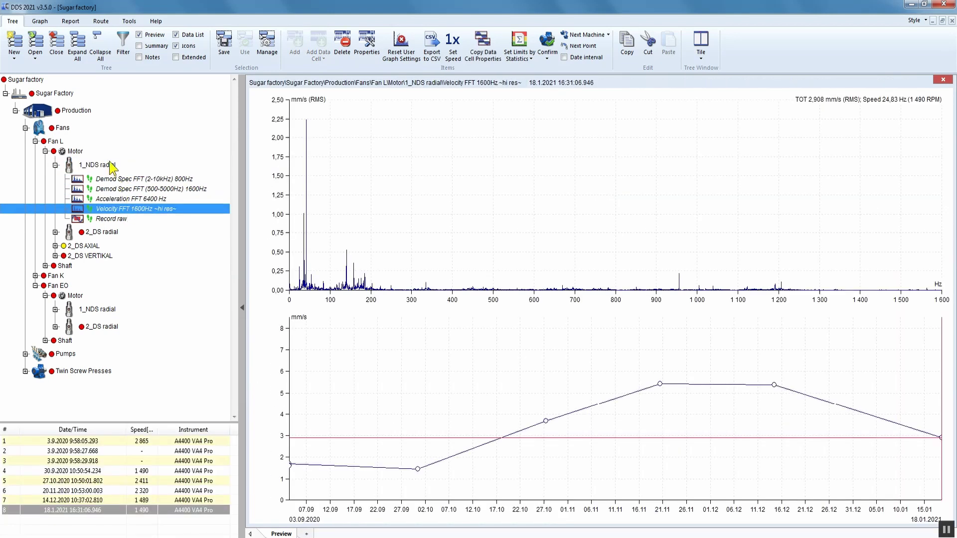
left_click(112, 167)
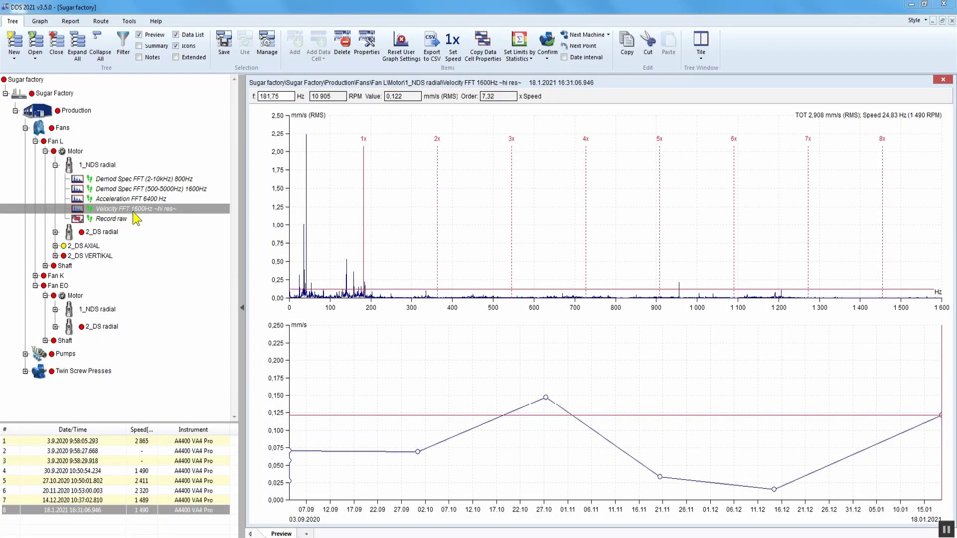
Review Velocity FFT 1600Hz properties: 1600 Hz range, keeping 6 400 lines
left_click(135, 214)
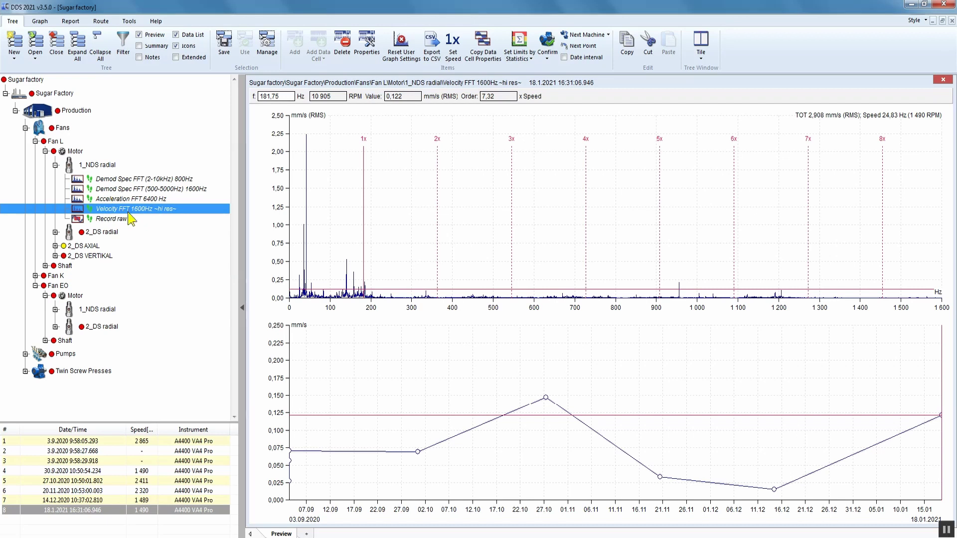
right_click(138, 215)
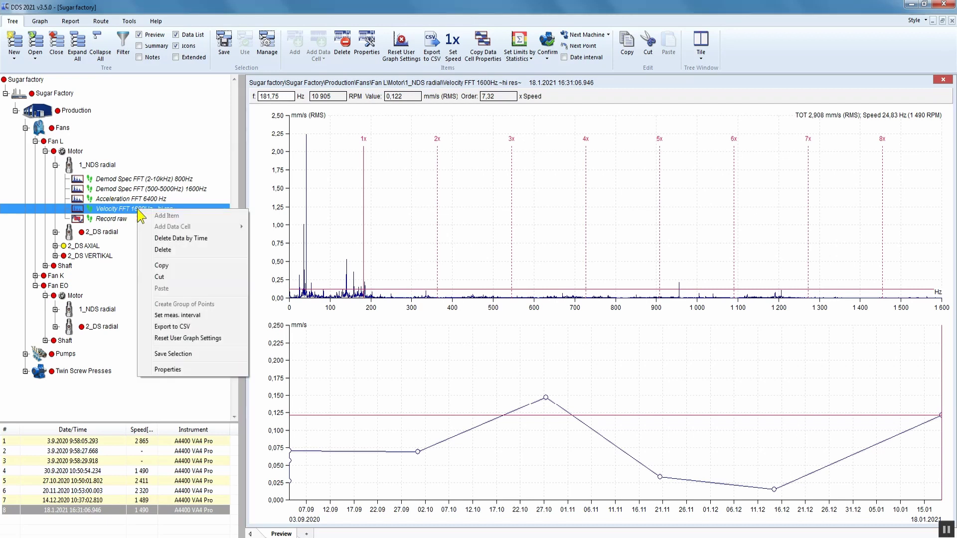
left_click(169, 370)
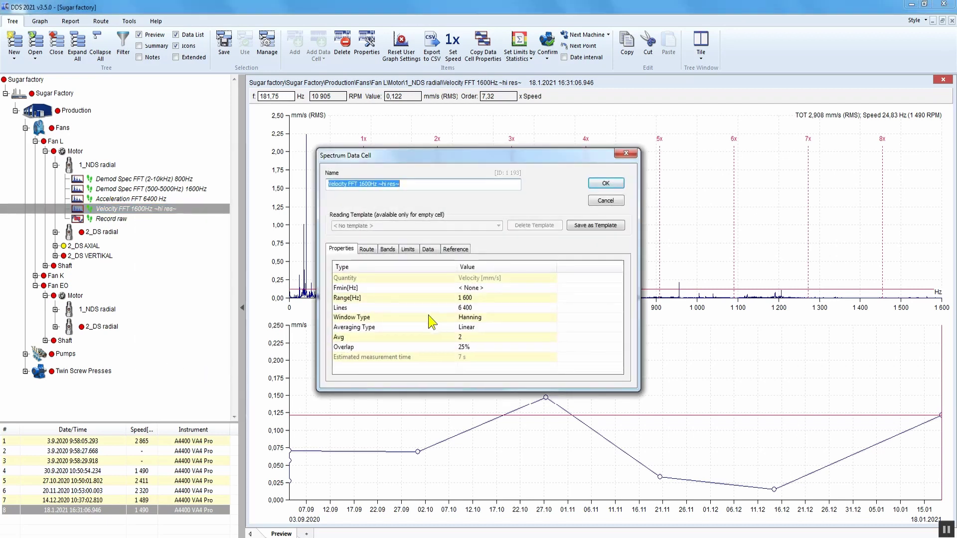
left_click(465, 299)
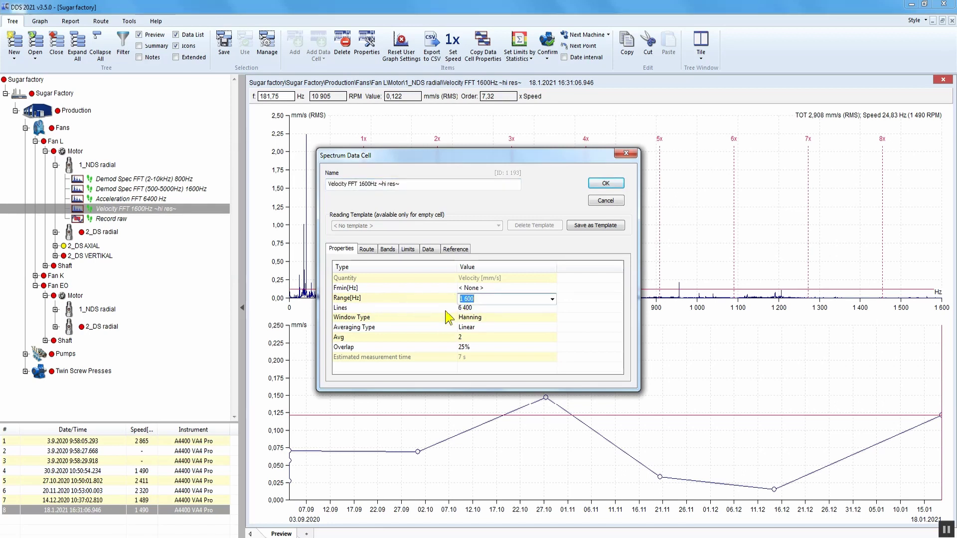
left_click(471, 308)
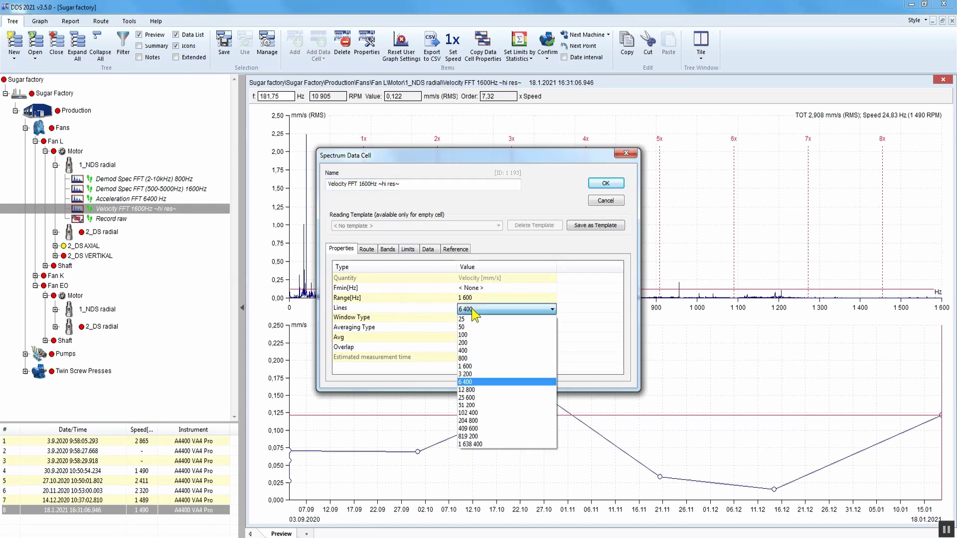
left_click(475, 388)
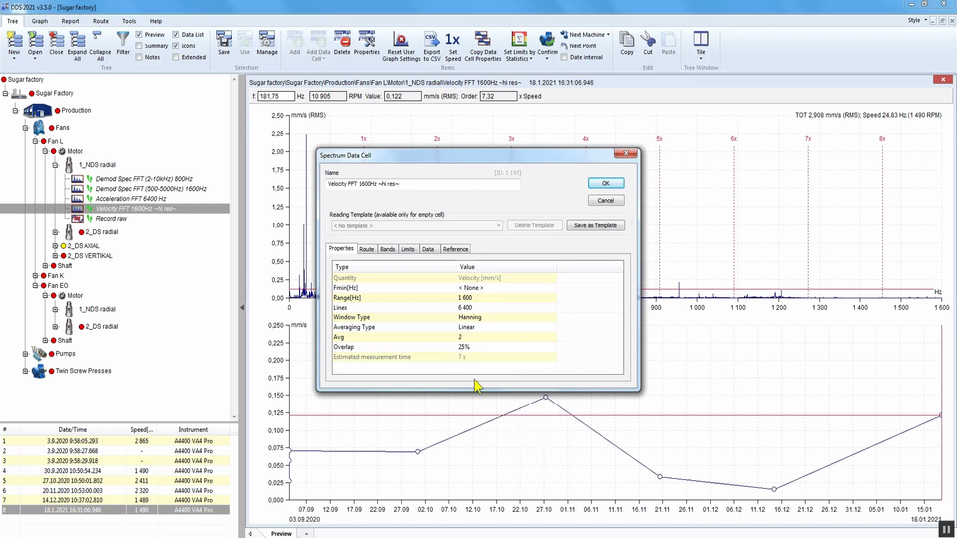
left_click(605, 183)
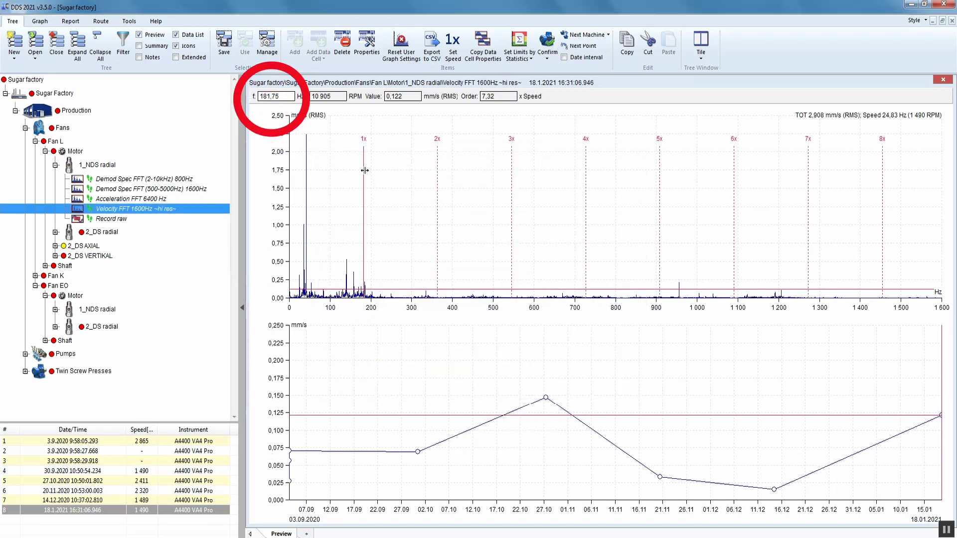
Move the 1x harmonic marker to about 137 Hz on the velocity spectrum
left_click_drag(363, 175, 343, 173)
key("Right")
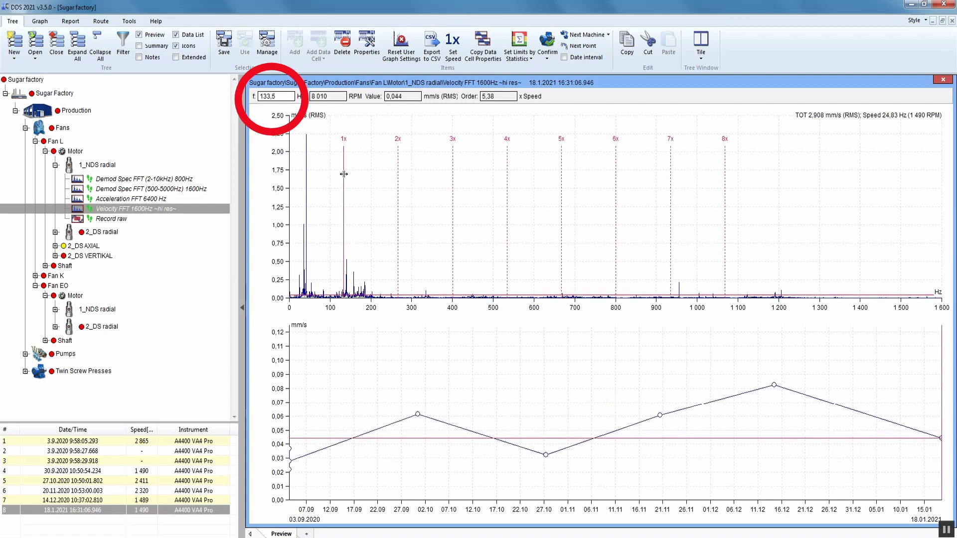
key("Right")
key("Right")
key("Right")
key("Right")
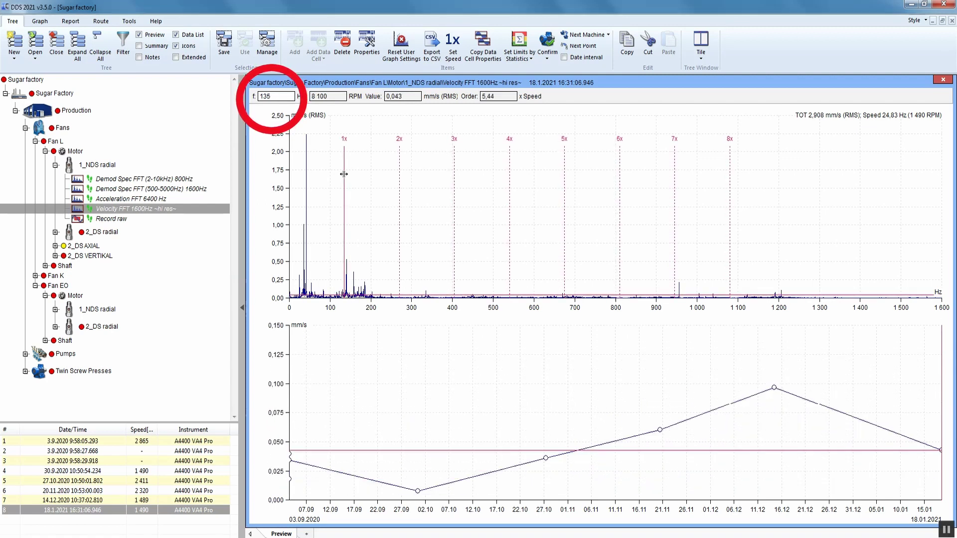
key("Right")
key("Right")
key("Right")
key("Right")
key("Right")
key("Right")
key("Right")
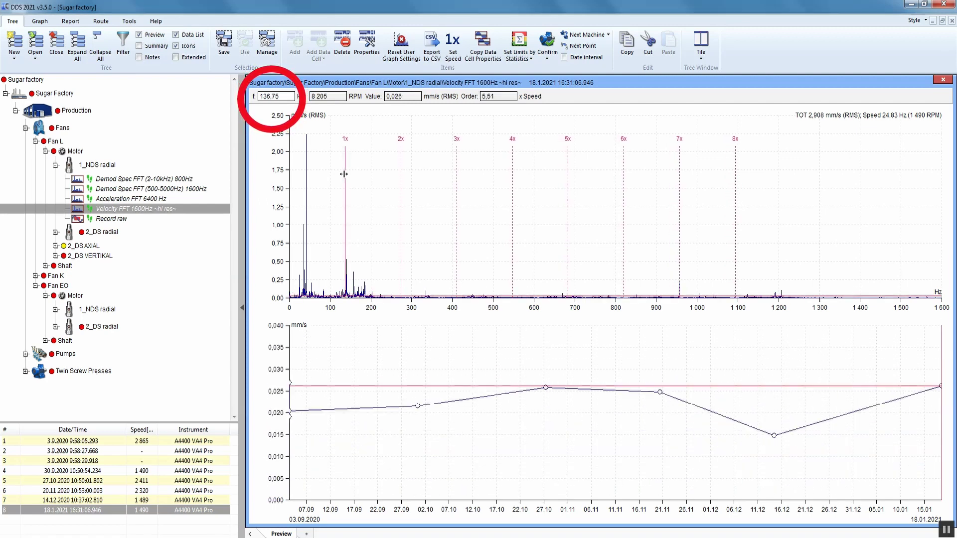
key("Right")
key("Right")
key("Right")
key("Right")
key("Right")
key("Right")
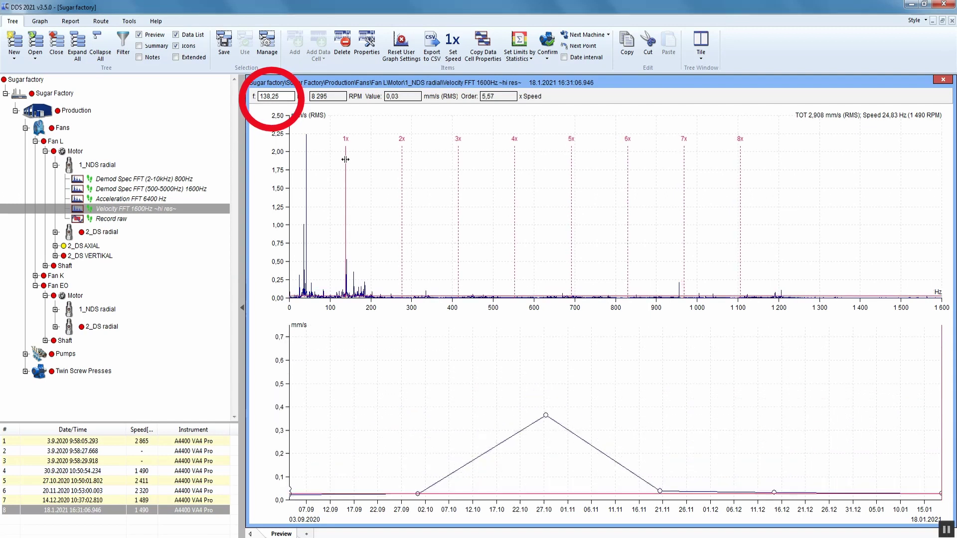
Keep the Velocity FFT 1600Hz cell at 2 averages with 25% overlap
right_click(147, 215)
left_click(221, 366)
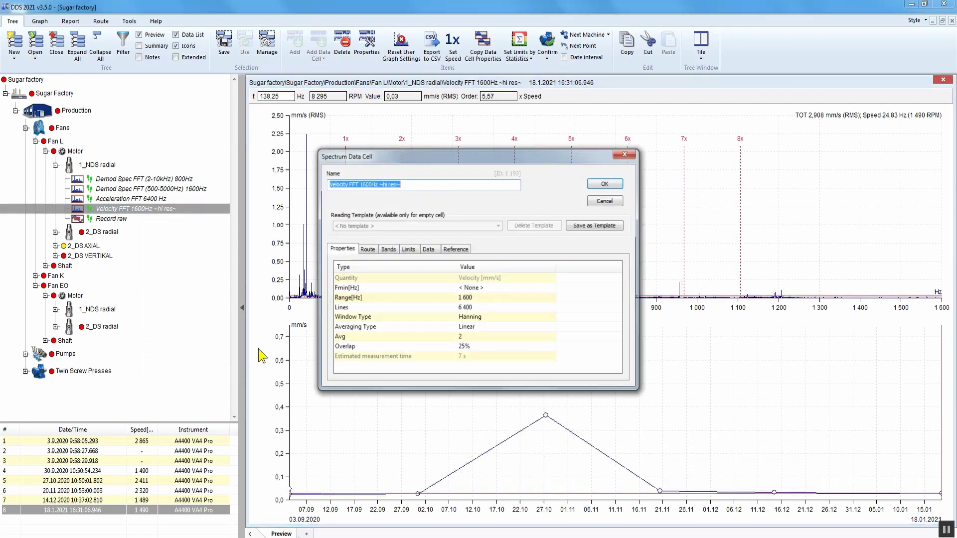
left_click(478, 327)
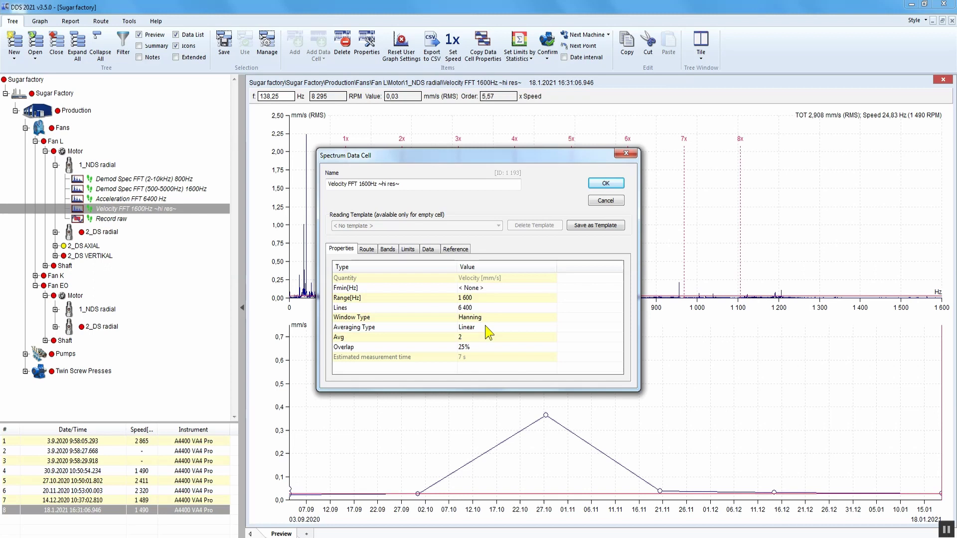
left_click(481, 338)
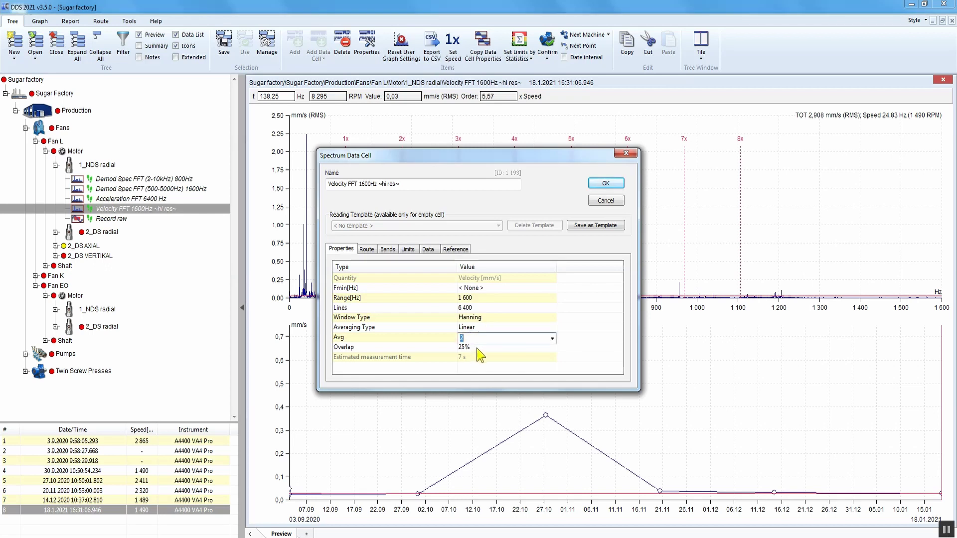
key("Return")
left_click(539, 342)
left_click(469, 348)
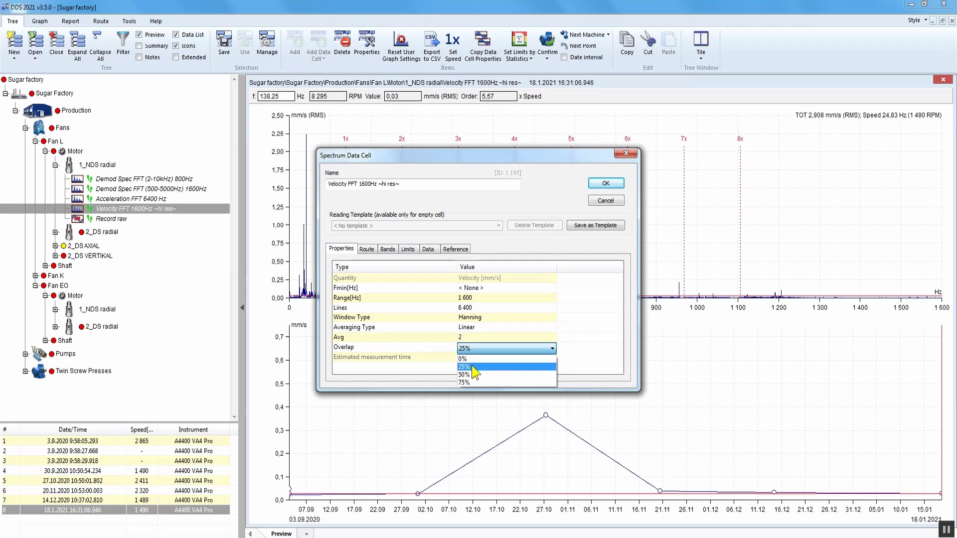
left_click(470, 367)
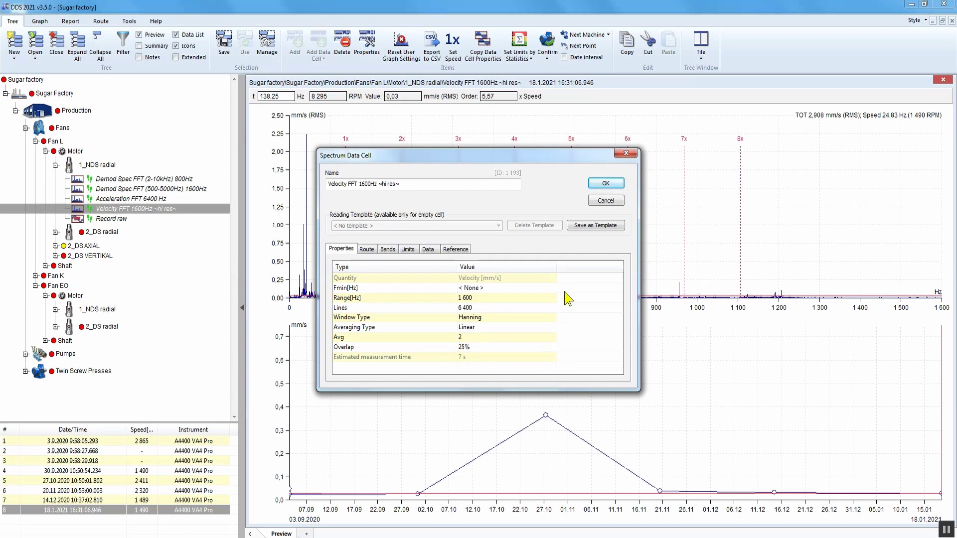
left_click(608, 185)
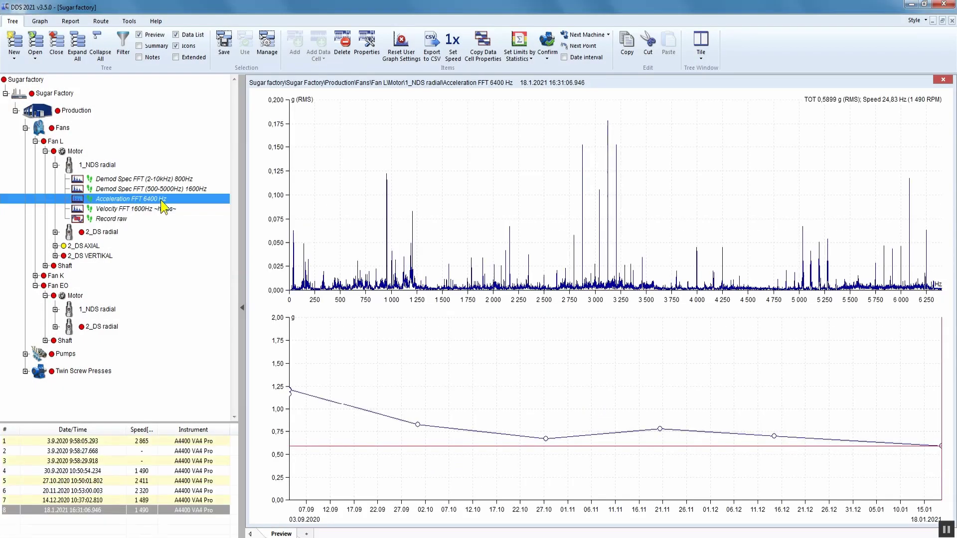
right_click(149, 198)
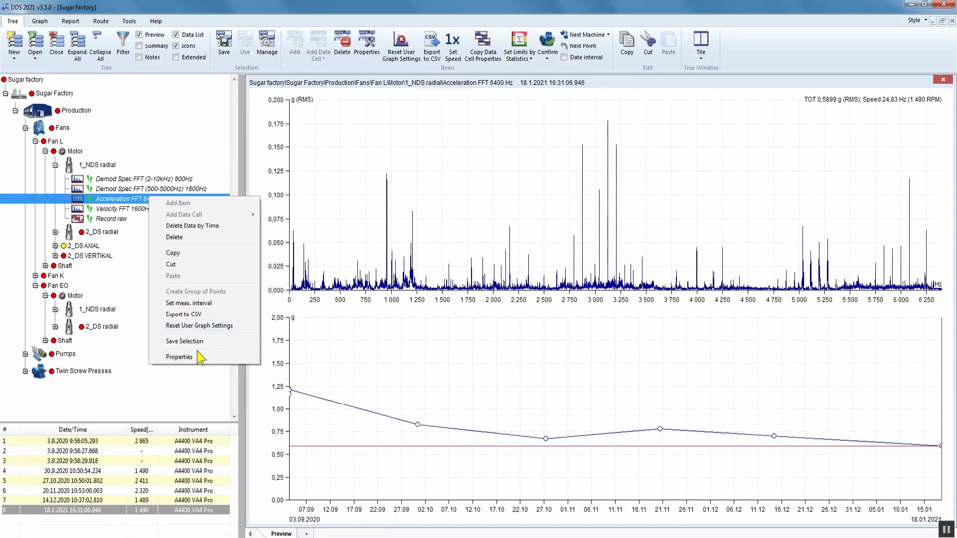
left_click(179, 357)
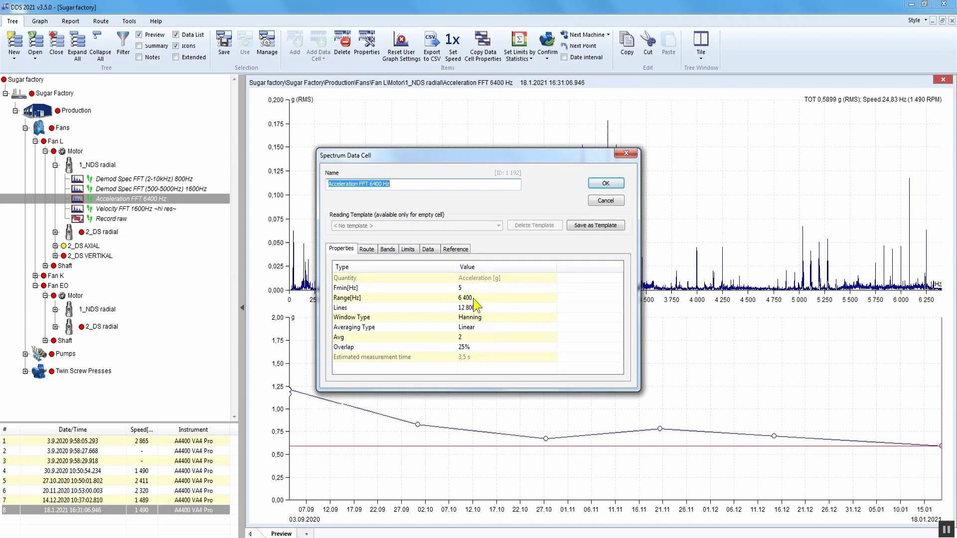
left_click(482, 300)
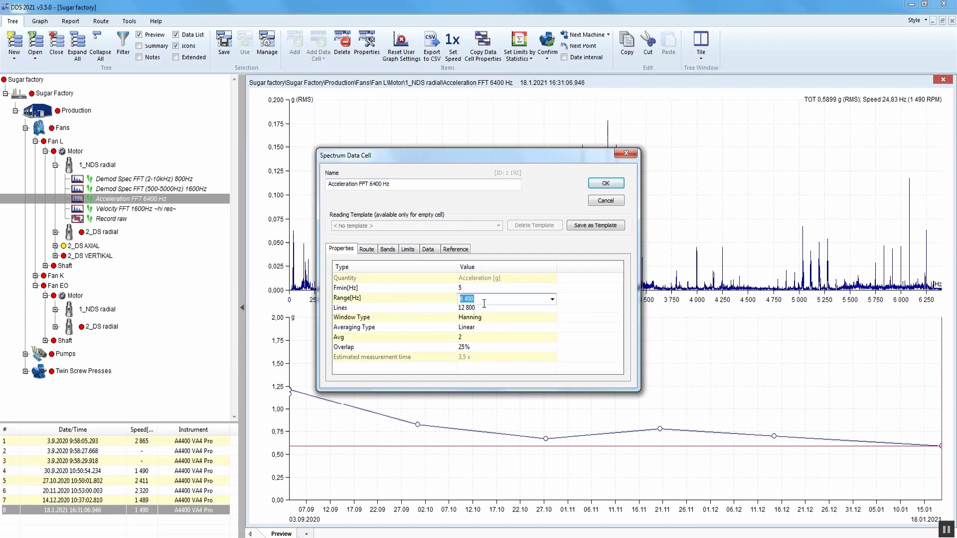
left_click(552, 300)
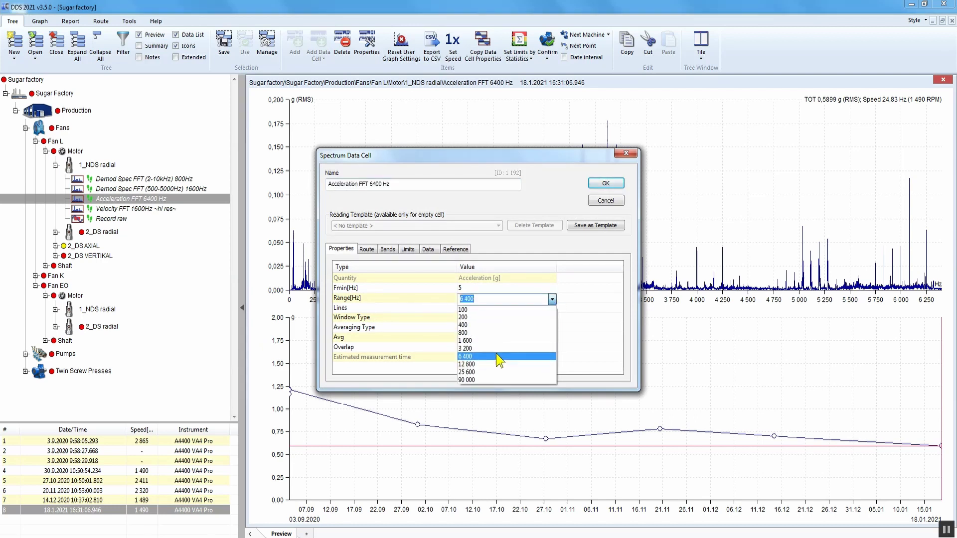
left_click(496, 356)
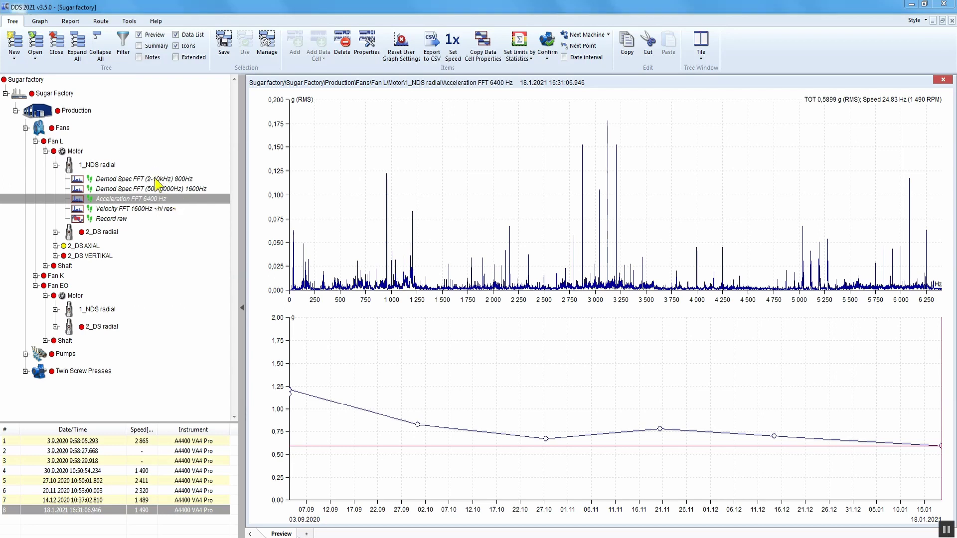
Browse the 500-5000Hz and 2-10kHz demod spectra, ending on the 500-5000Hz 1600Hz chart
left_click(155, 187)
left_click(152, 178)
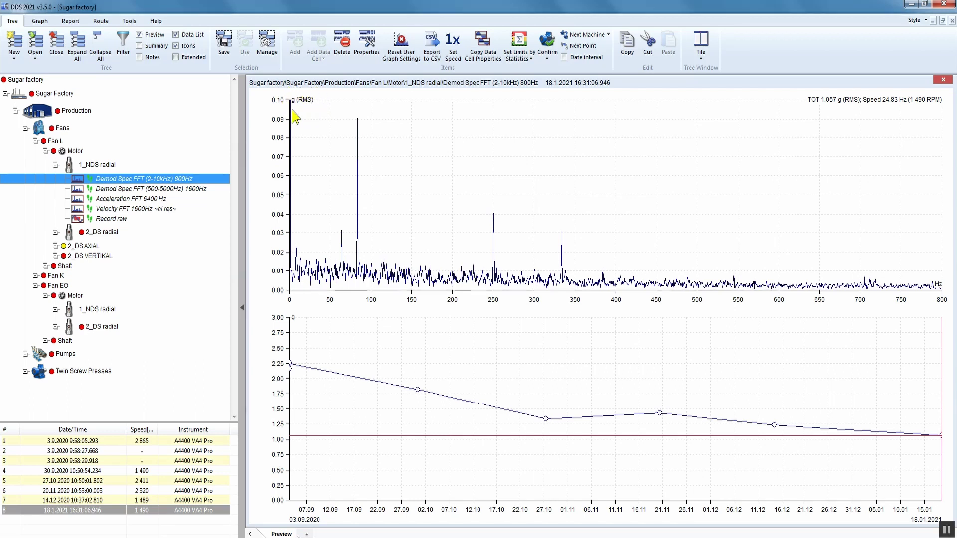
left_click(200, 191)
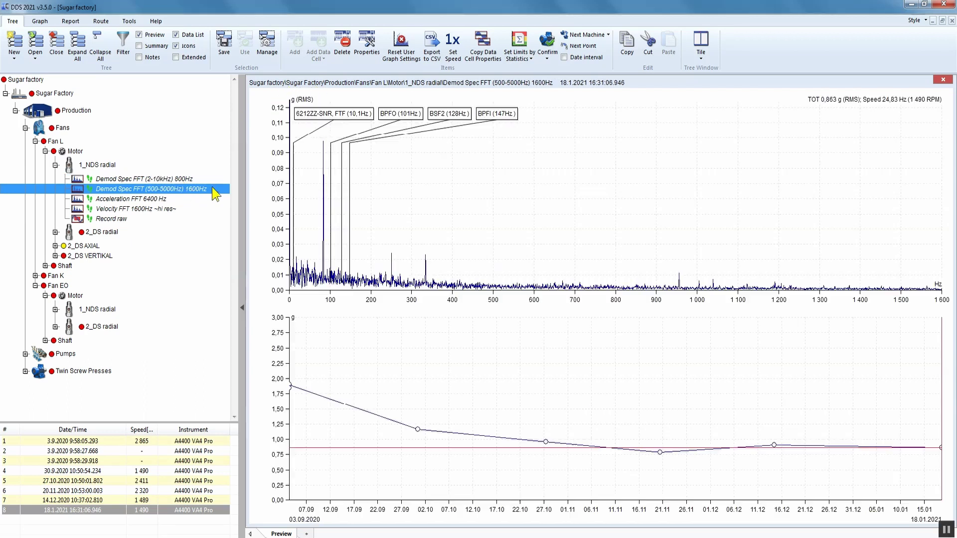
left_click(320, 122)
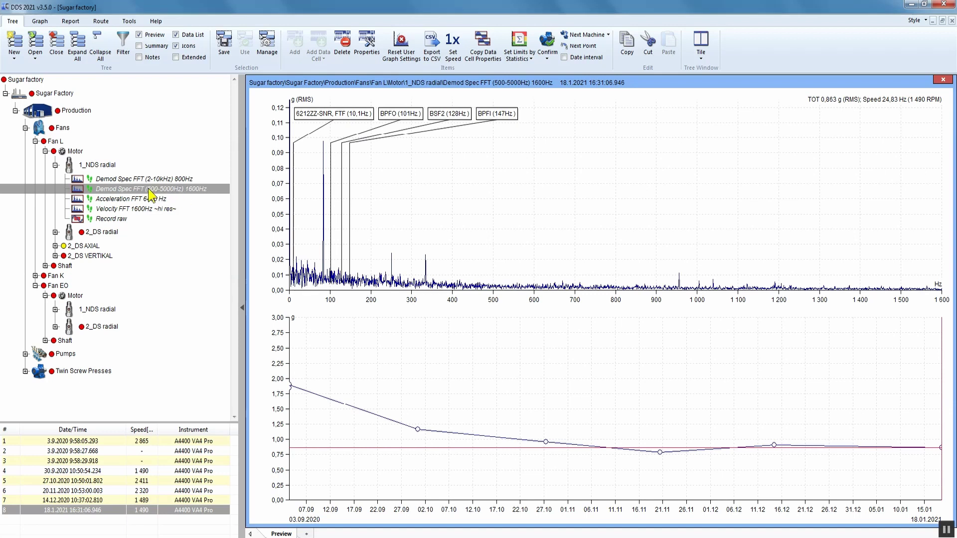
Check the 2-10kHz demod cell's 2 000–10 000 Hz band, then select the 500-5000Hz demod cell
left_click(164, 181)
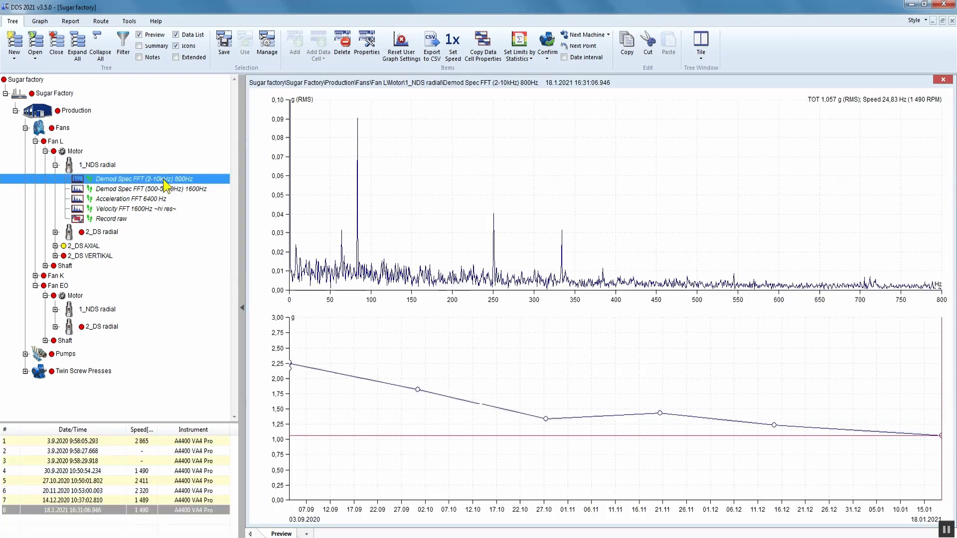
right_click(164, 180)
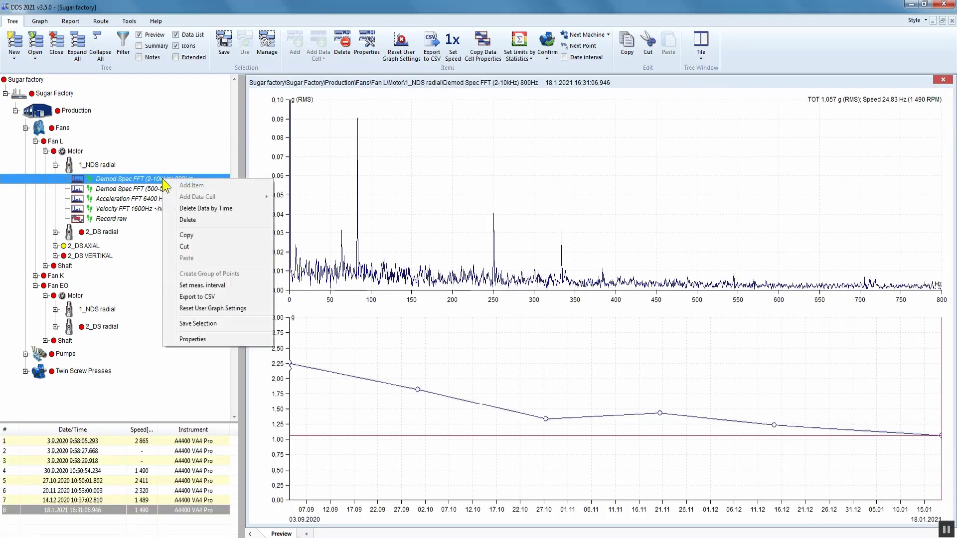
left_click(223, 338)
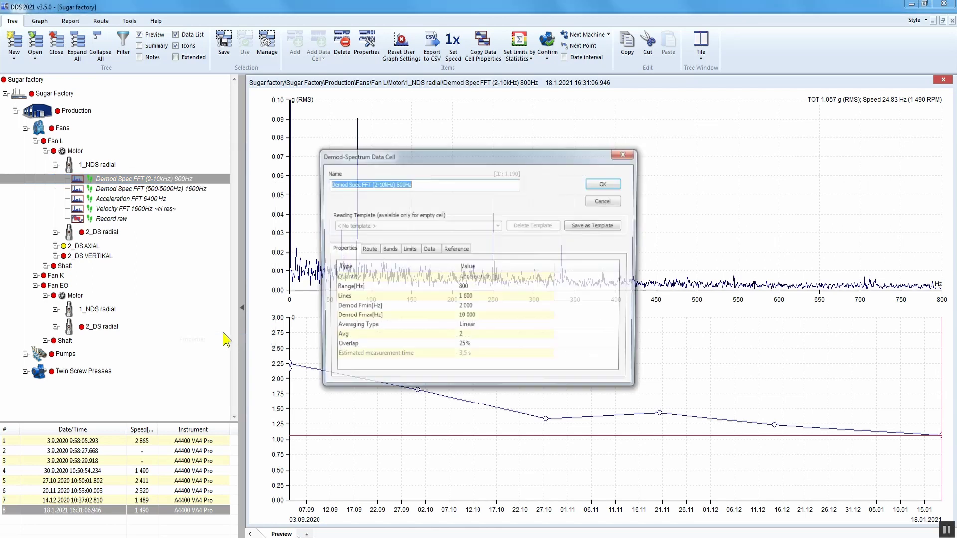
left_click(505, 306)
left_click(471, 317)
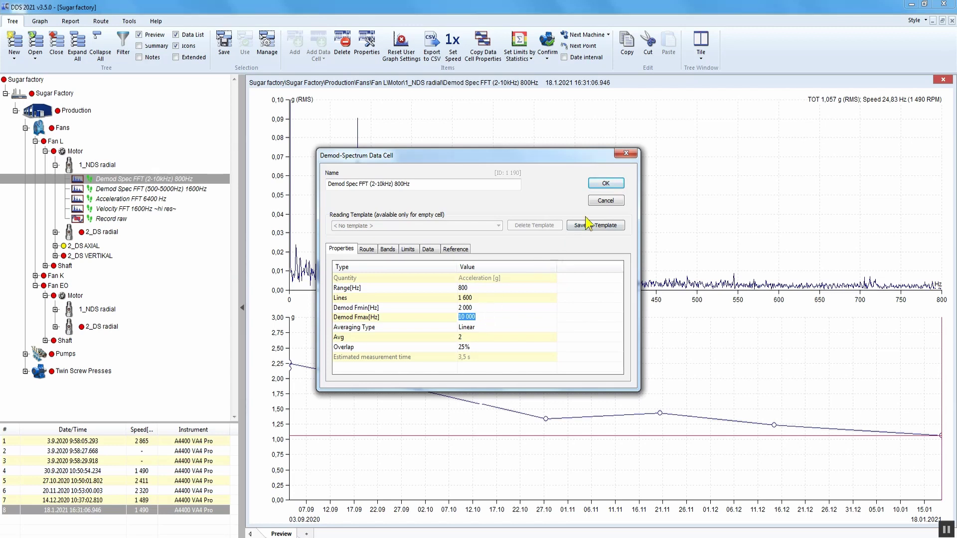
left_click(603, 201)
left_click(174, 189)
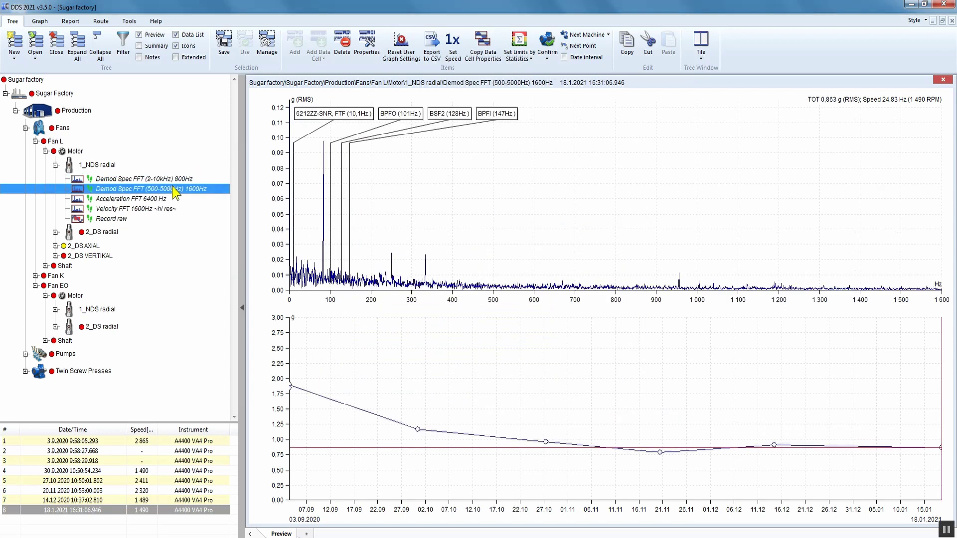
Inspect the 500-5000Hz demod cell's properties, including its 5 000 Hz Demod Fmax
right_click(172, 188)
left_click(219, 344)
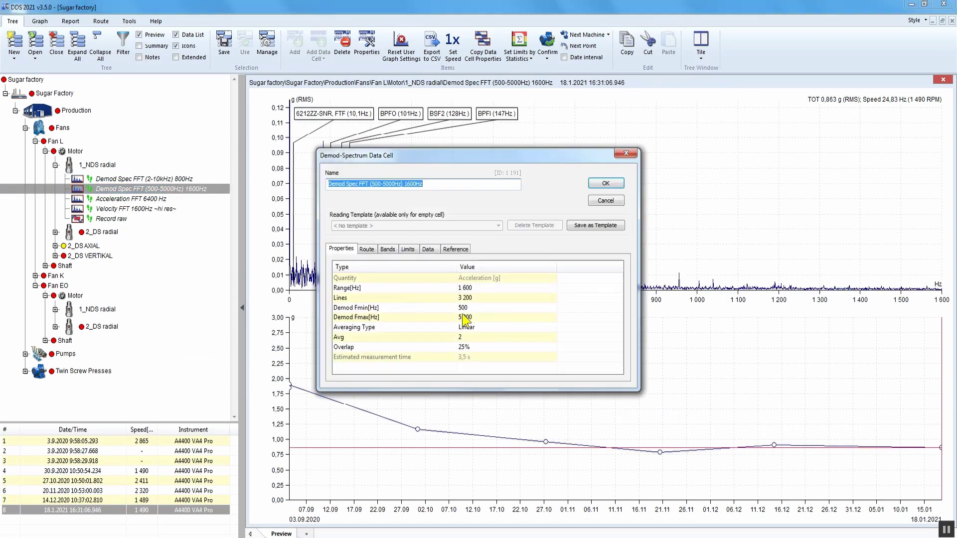
left_click(487, 319)
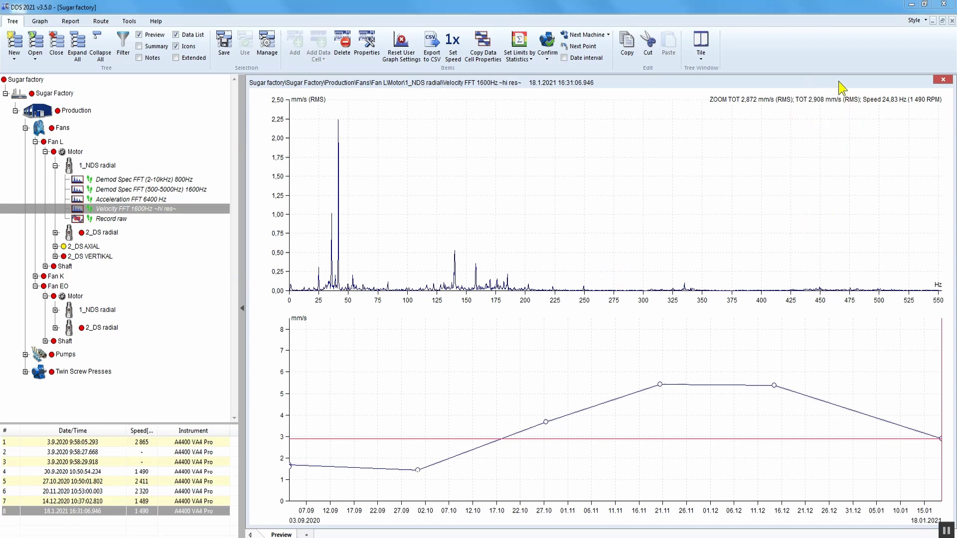
Select the velocity spectrum chart so its frequency axis can be zoomed
left_click(625, 305)
scroll(625, 303, "up", 2)
scroll(625, 303, "up", 1)
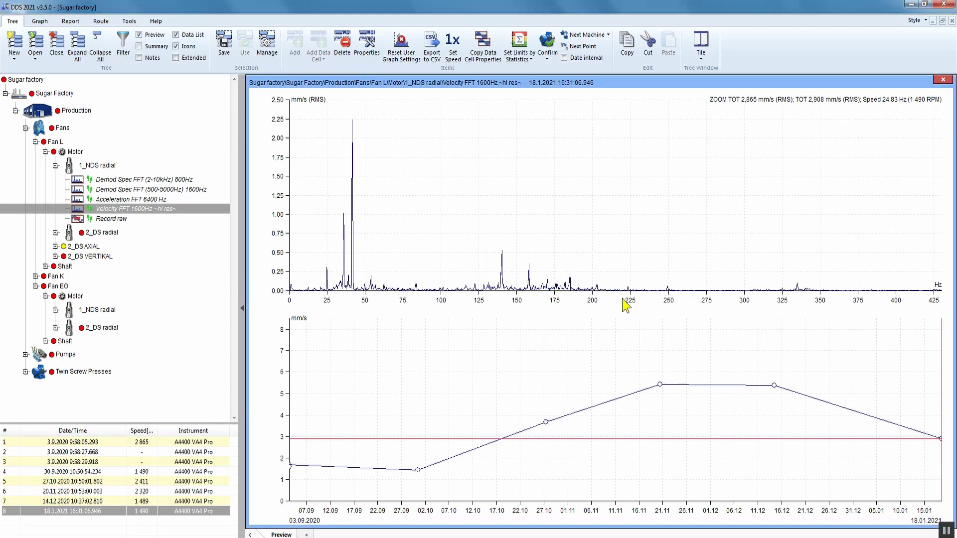